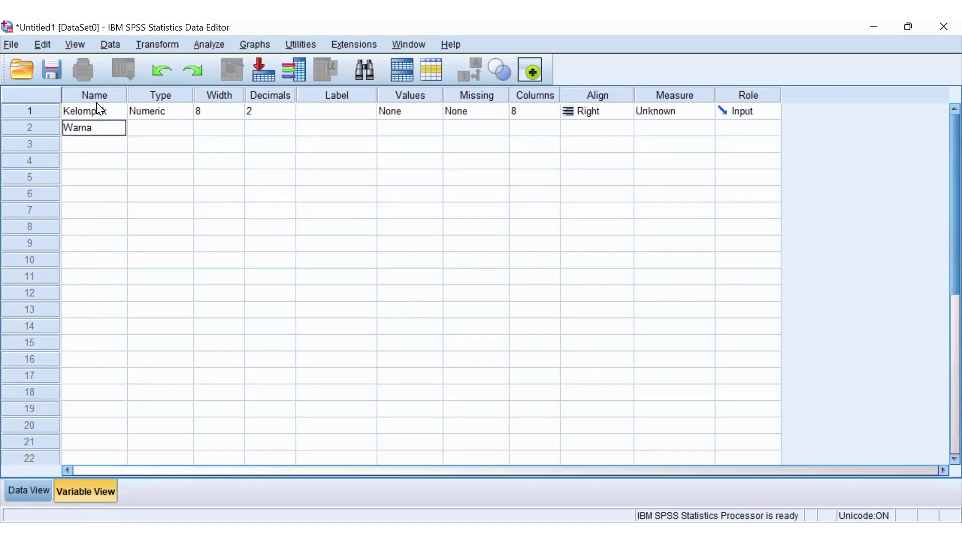
Confirm the name of the second variable, Warna, and name the third variable Frekuensi.
key(Return)
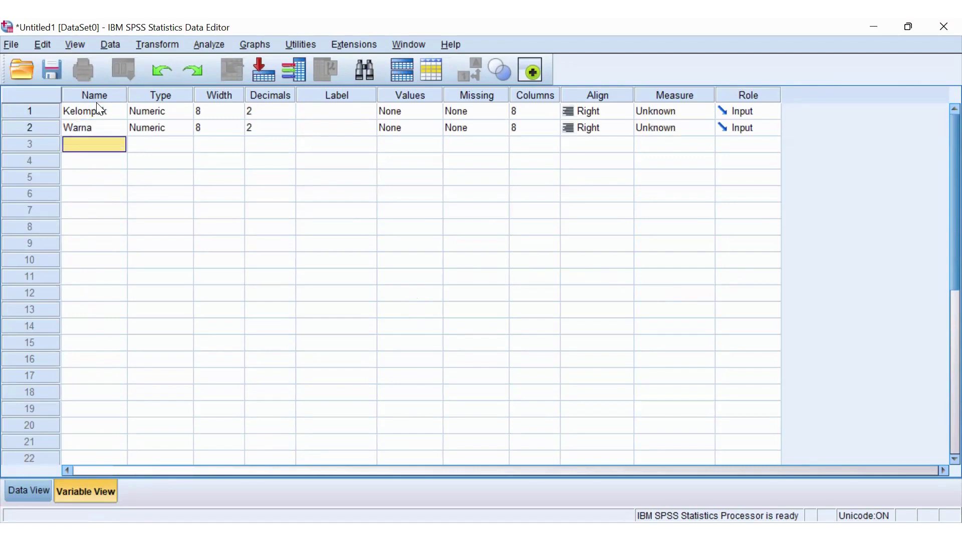
text(Frek)
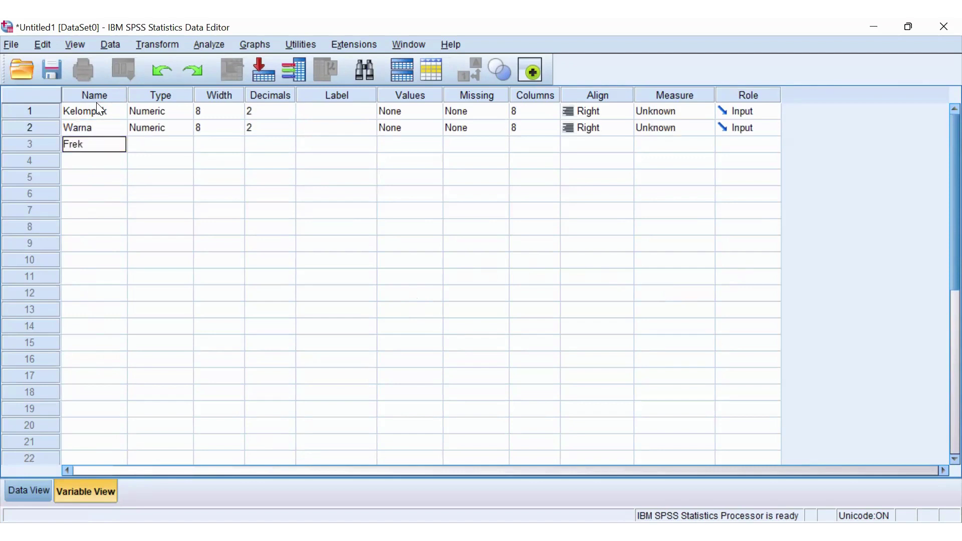
text(uensi)
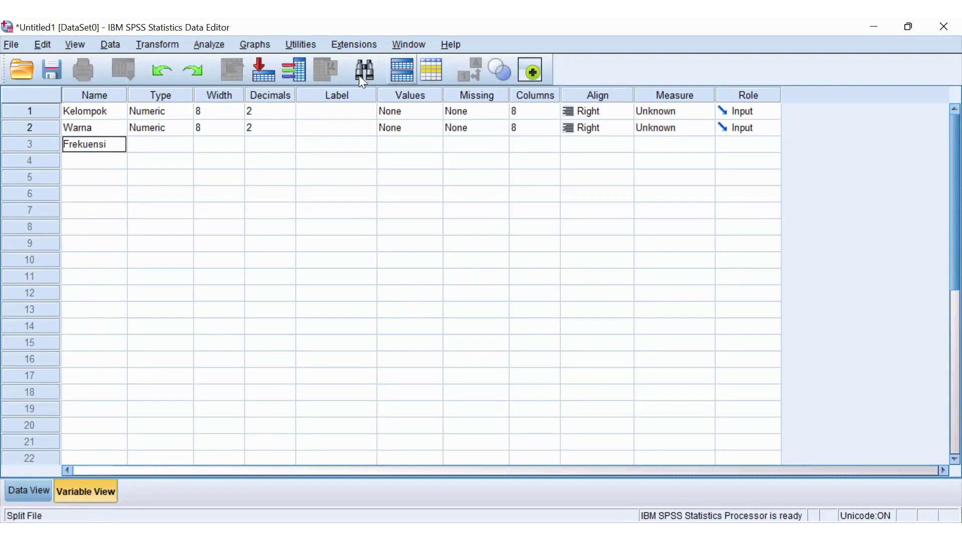
Set the decimals to 0 for the variables Kelompok, Warna and Frekuensi.
click(283, 106)
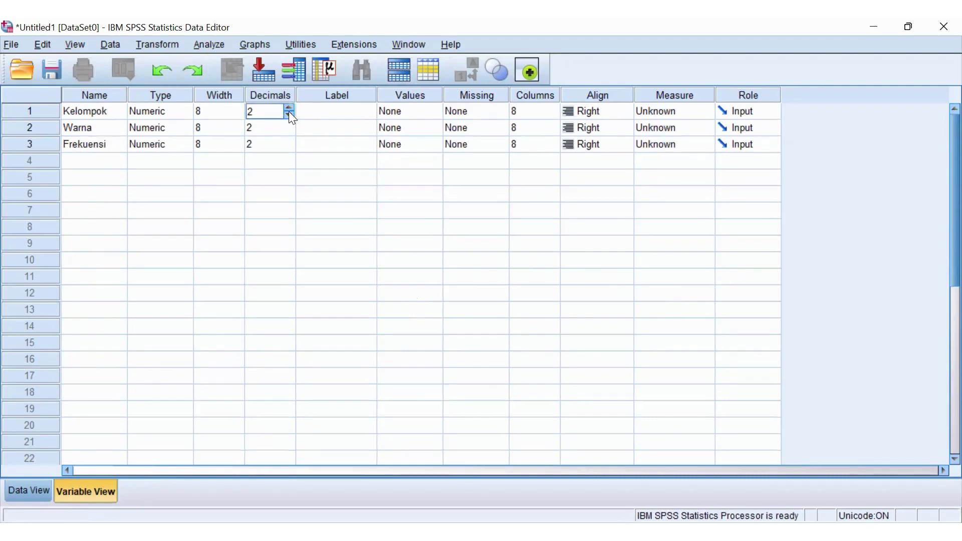
click(289, 114)
click(289, 114)
click(286, 126)
click(289, 131)
click(289, 131)
click(286, 145)
click(289, 148)
click(289, 148)
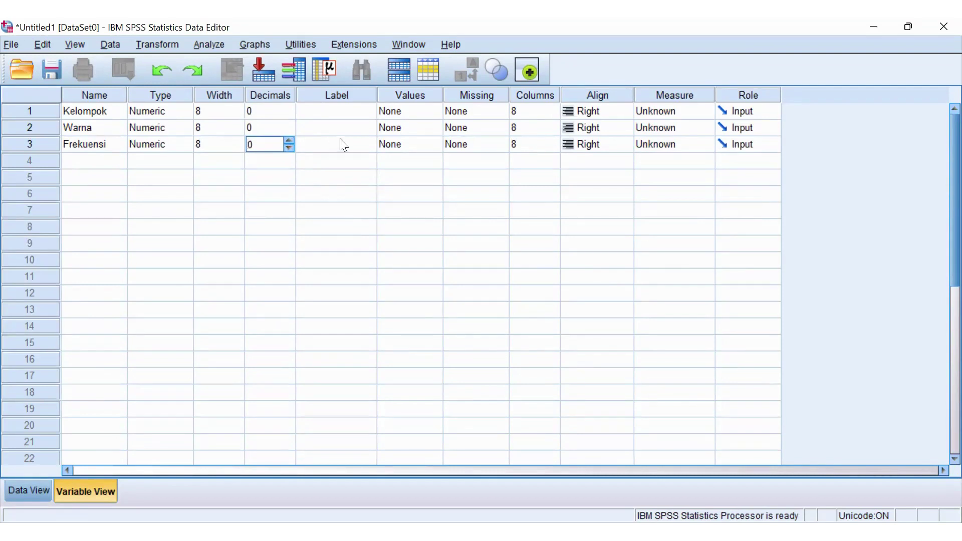
Give the variable Warna the label "Warna mobil".
click(360, 130)
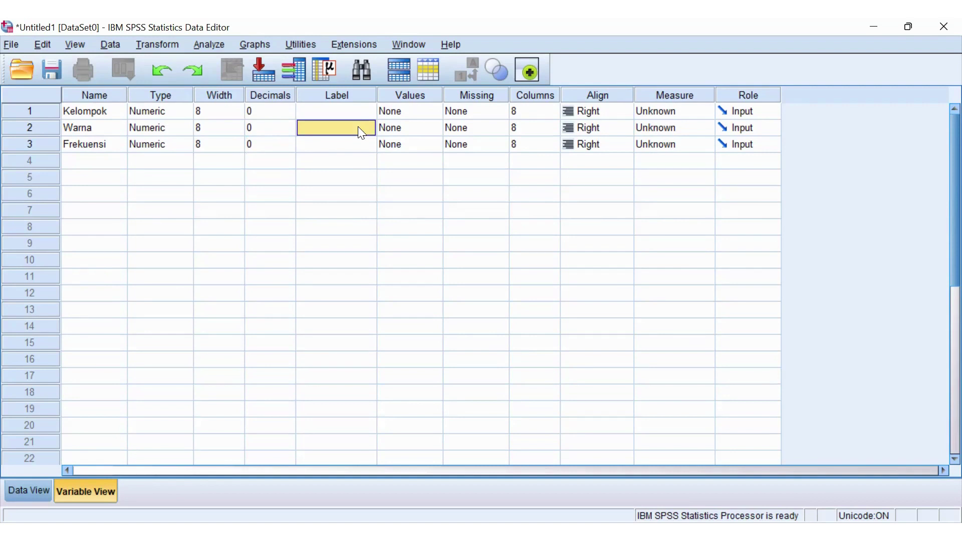
text(Warna)
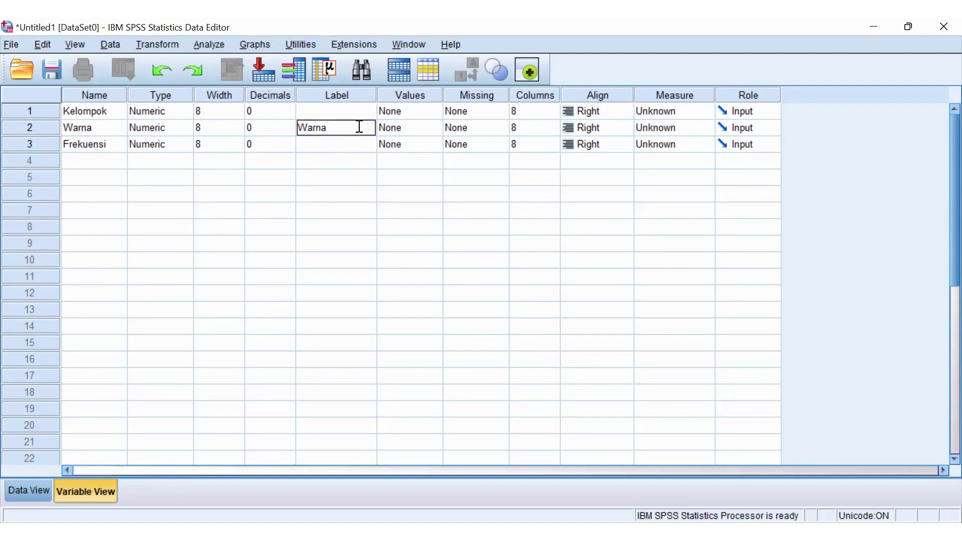
text( mobil)
Add the value label 1 = "Birokrat" to the variable Kelompok.
click(431, 112)
click(430, 112)
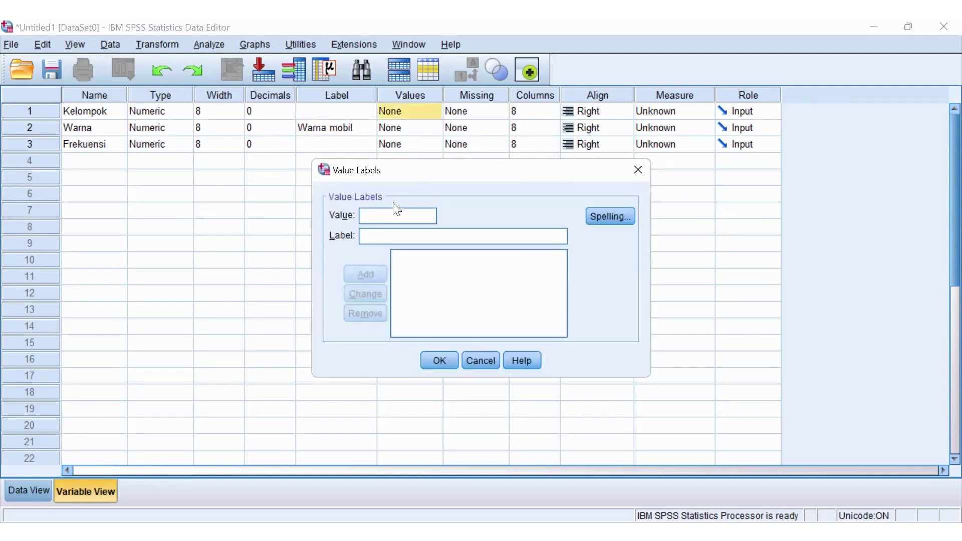
text(1)
click(384, 234)
text(Bi)
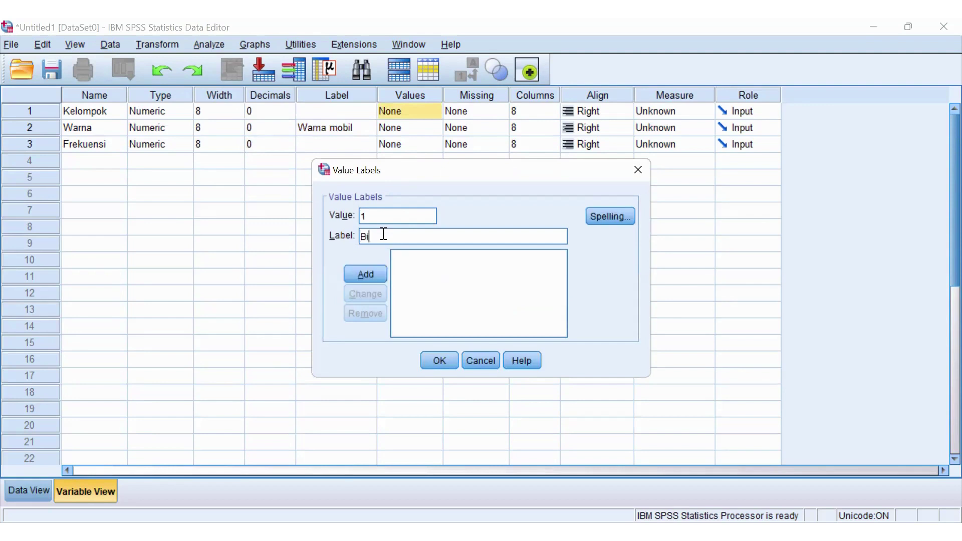
text(rokrat)
click(379, 277)
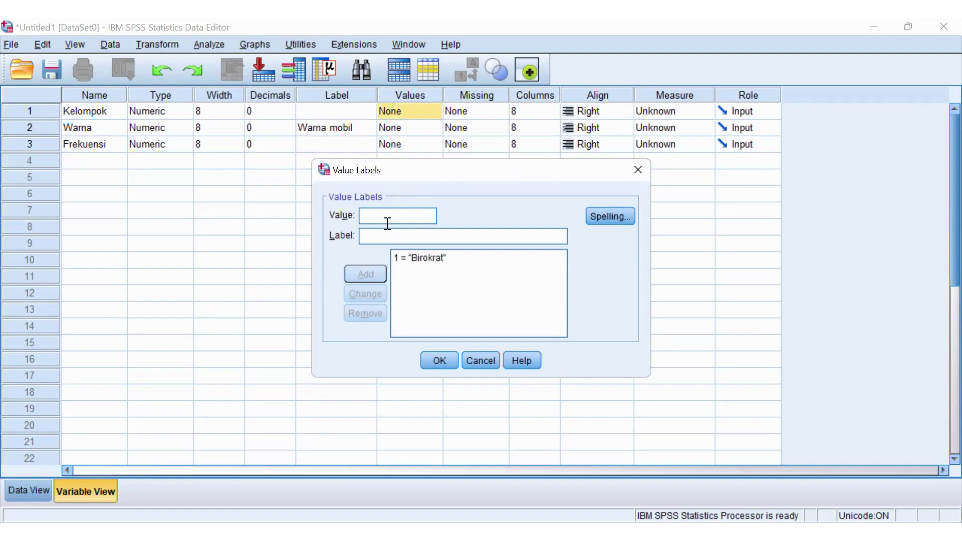
Add the value label 2 = "Akademisi" to Kelompok and apply its value labels.
text(2)
click(399, 236)
text(Ak)
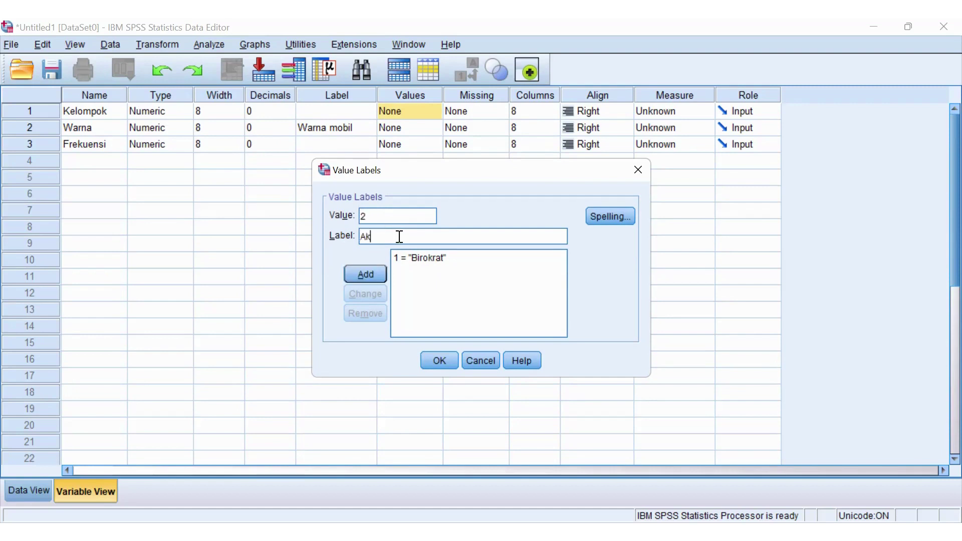
text(ademisi)
click(370, 277)
click(439, 356)
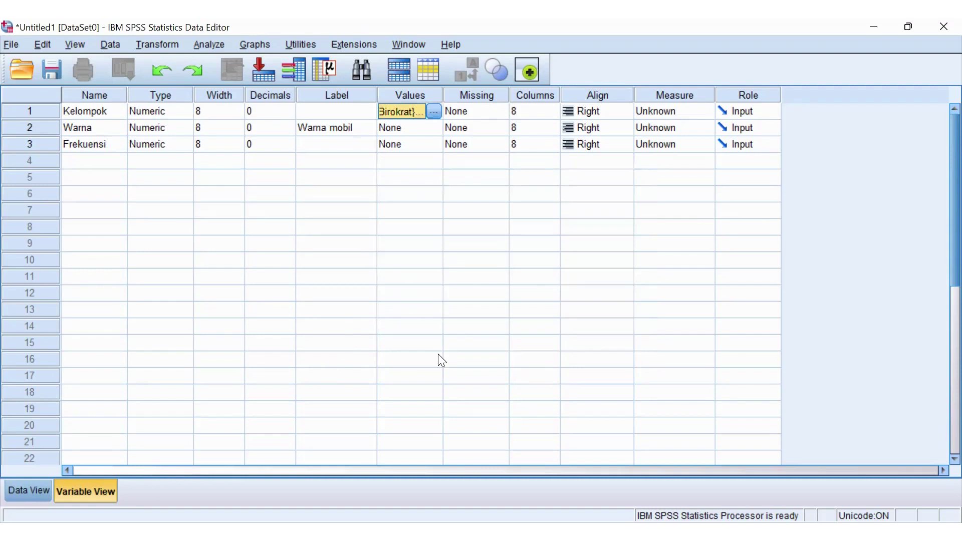
Add the value label 1 = "Gelap" to the variable Warna.
click(421, 132)
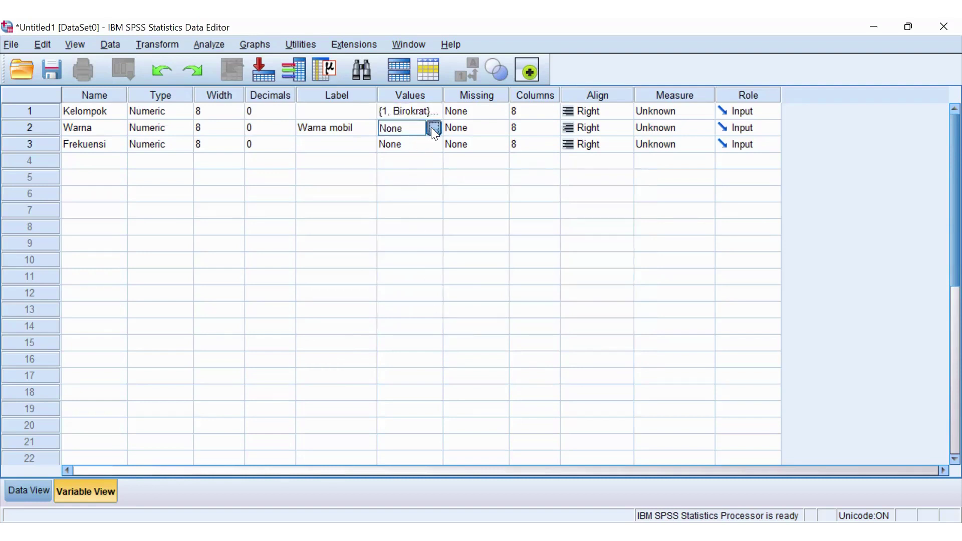
click(433, 128)
text(1)
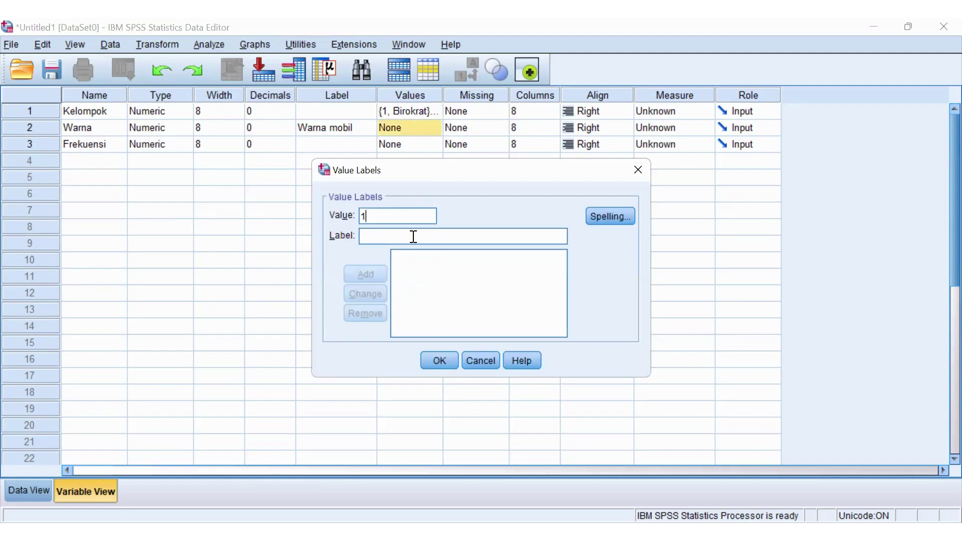
click(413, 236)
text(Gelap)
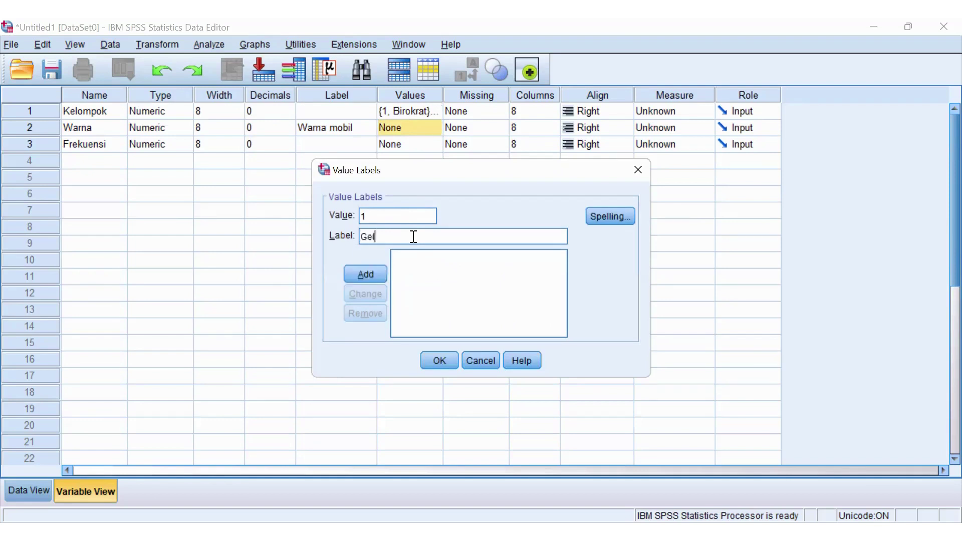
click(353, 271)
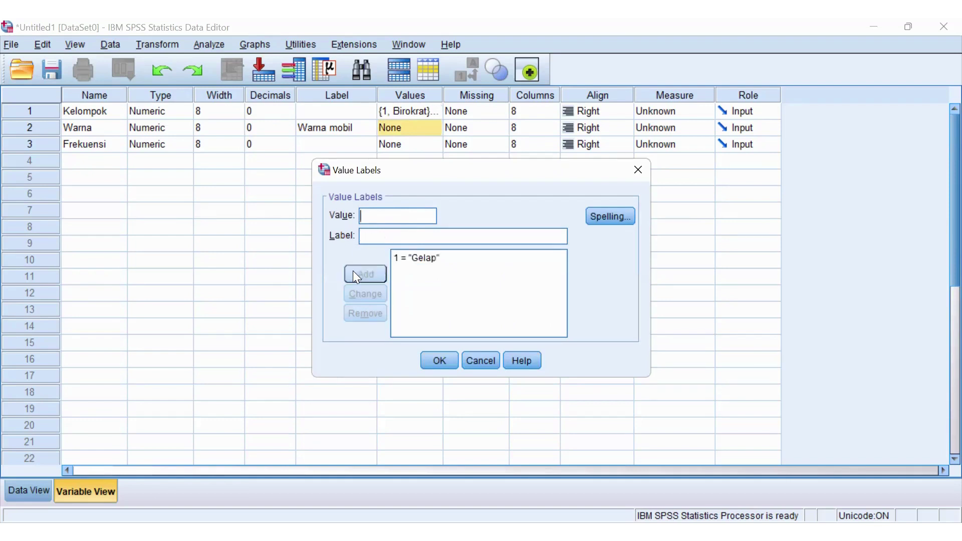
Add the value label 2 = "Terang" to Warna and apply its value labels.
text(2)
click(384, 239)
text(Terang)
click(379, 274)
click(440, 361)
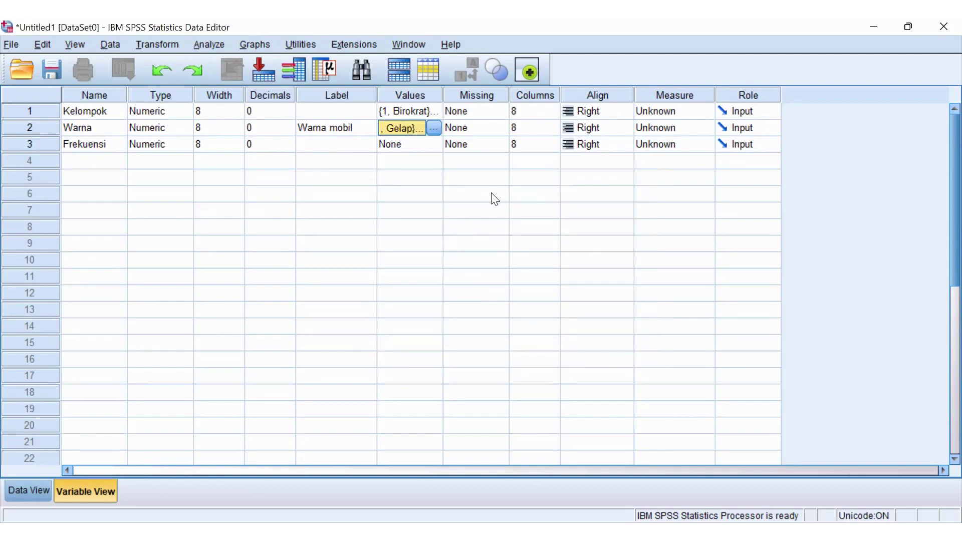
Set the measurement level to Nominal for Kelompok and Warna and to Scale for Frekuensi.
click(655, 107)
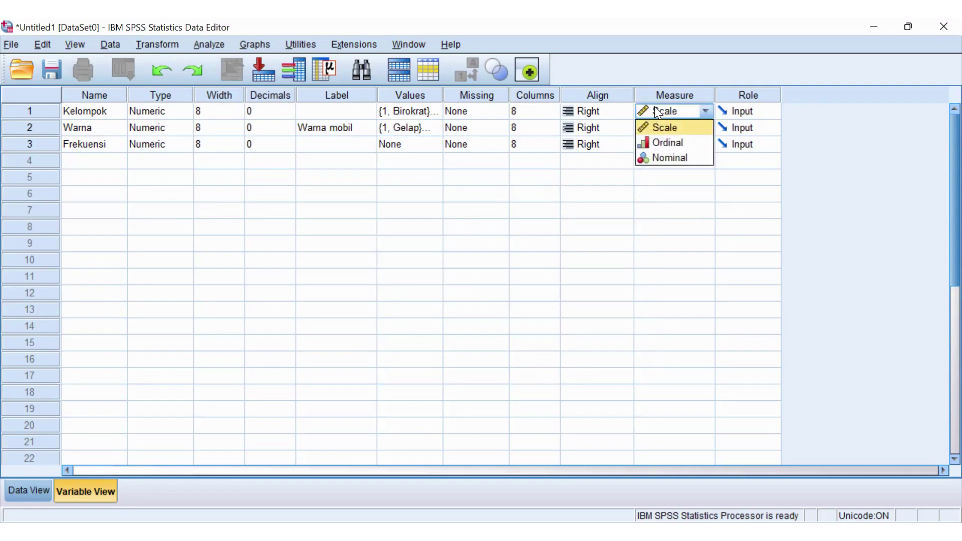
click(676, 158)
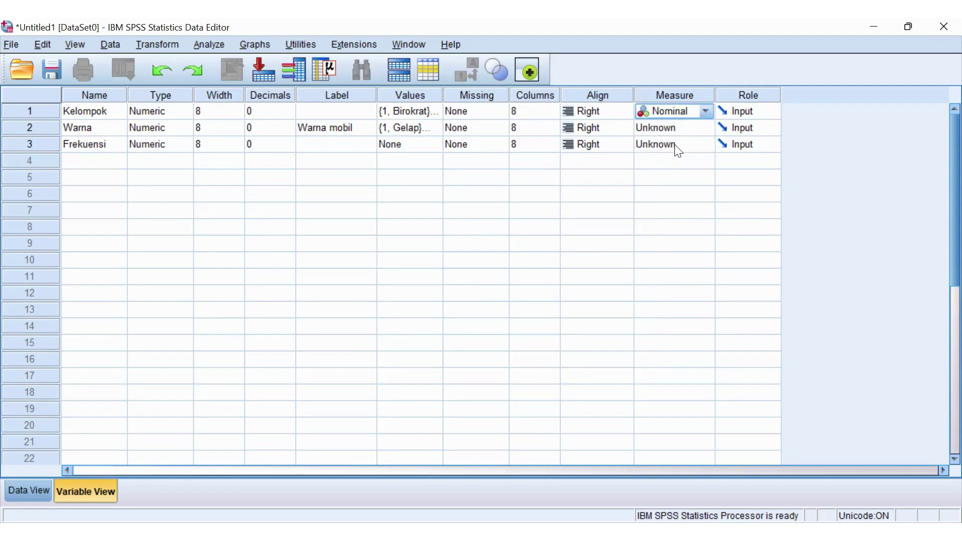
click(673, 128)
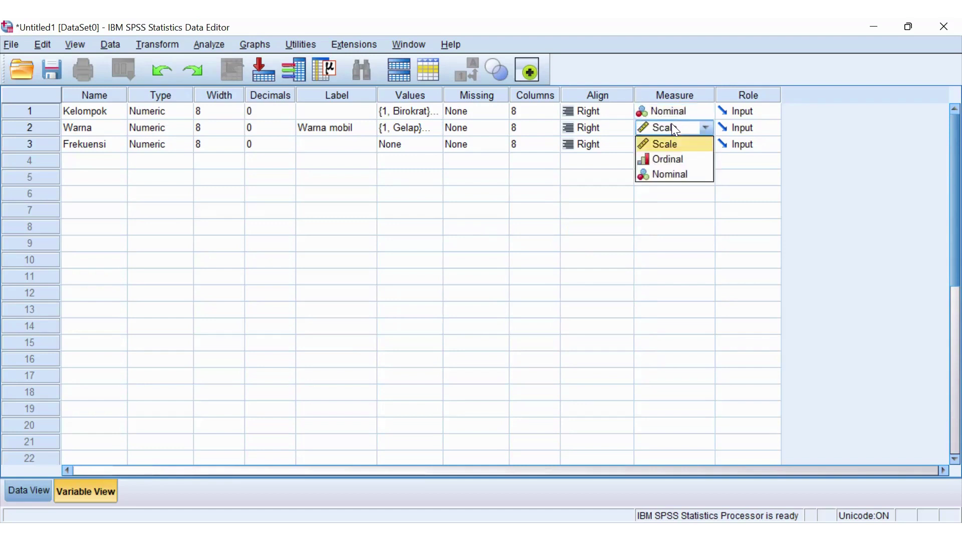
click(672, 170)
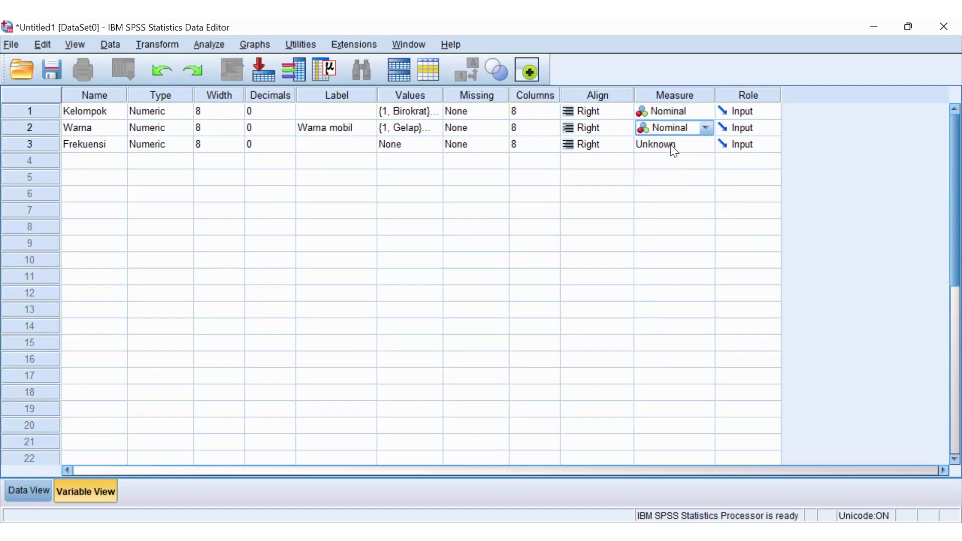
click(674, 146)
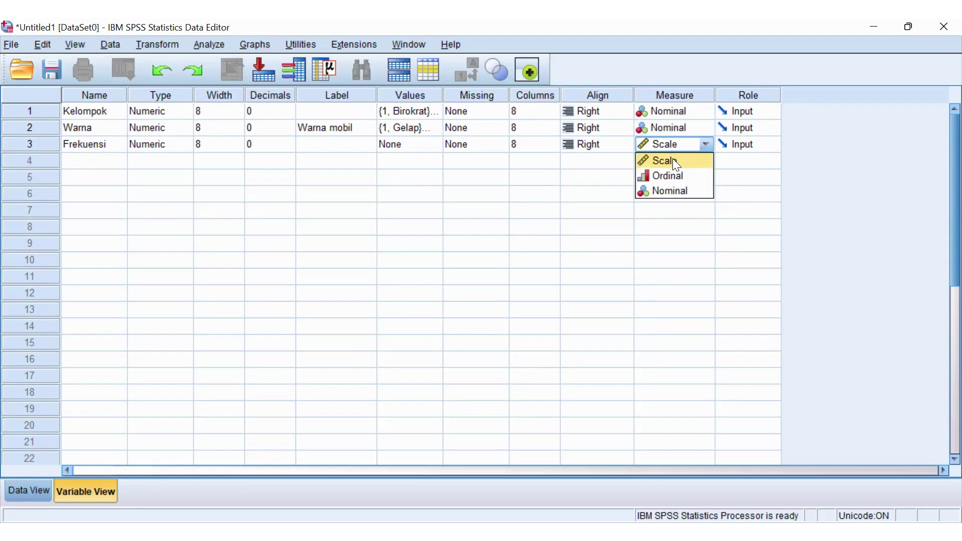
click(676, 160)
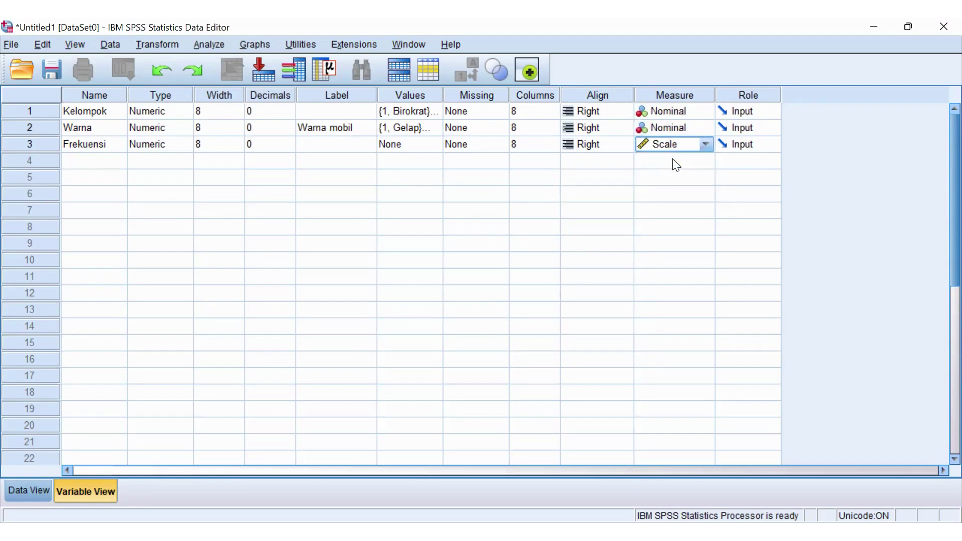
Enter the first data case with Kelompok 1, Warna 1 and Frekuensi 5.
click(43, 496)
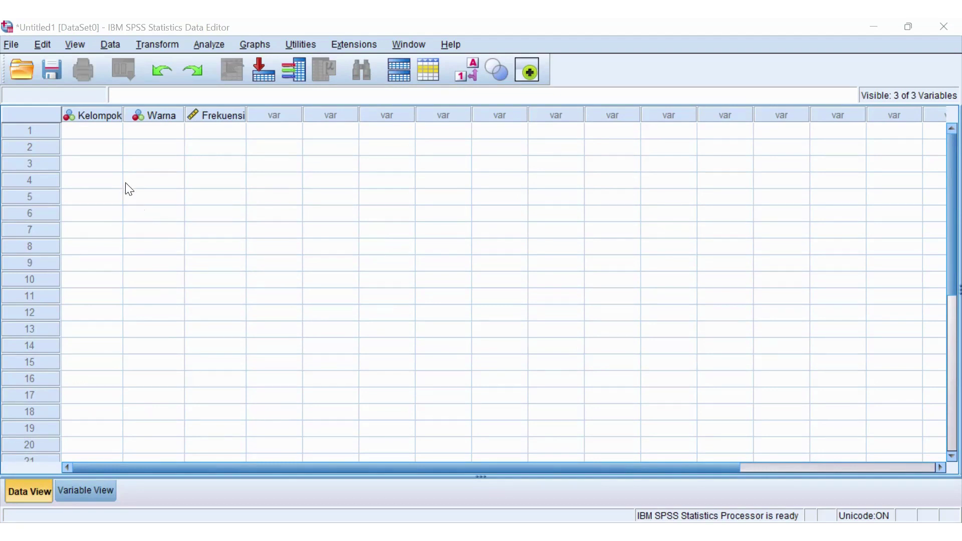
click(111, 131)
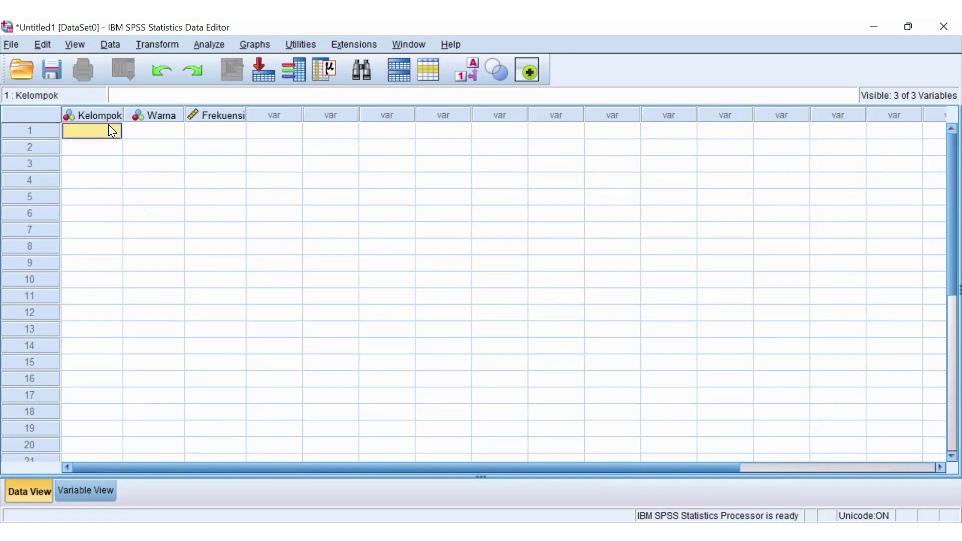
text(1)
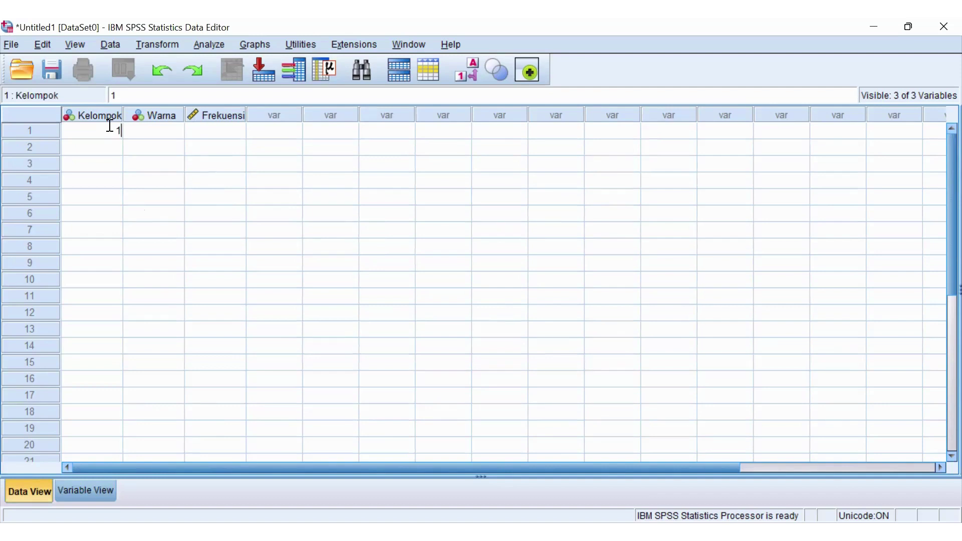
key(Return)
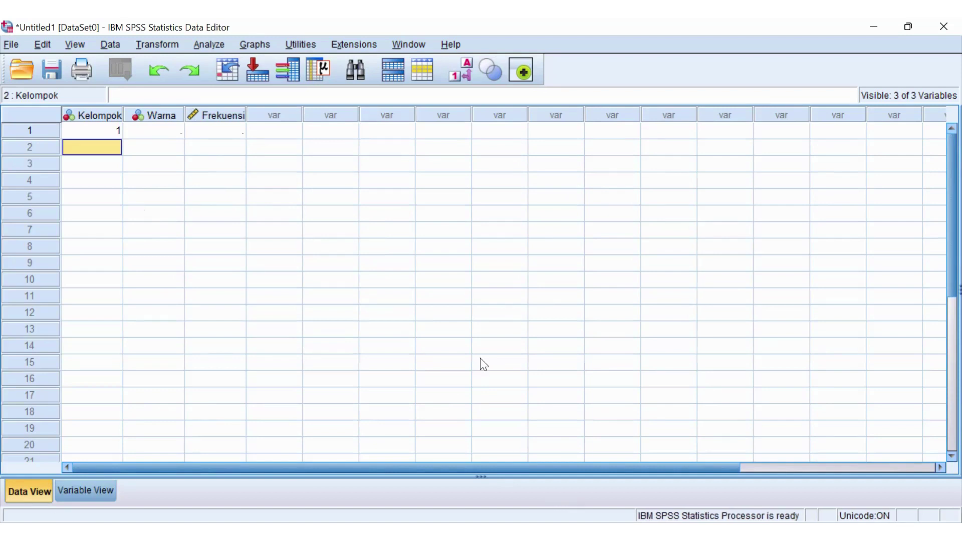
key(F2)
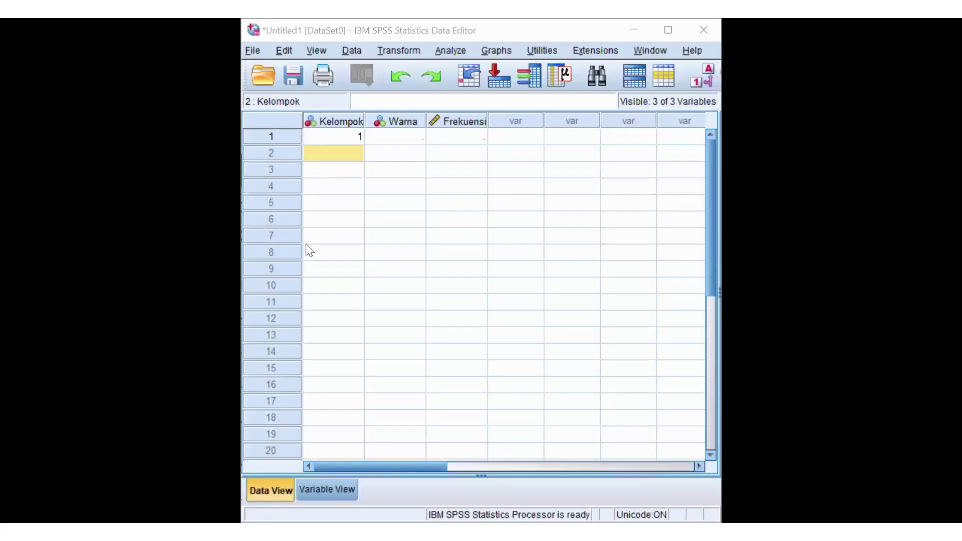
click(345, 142)
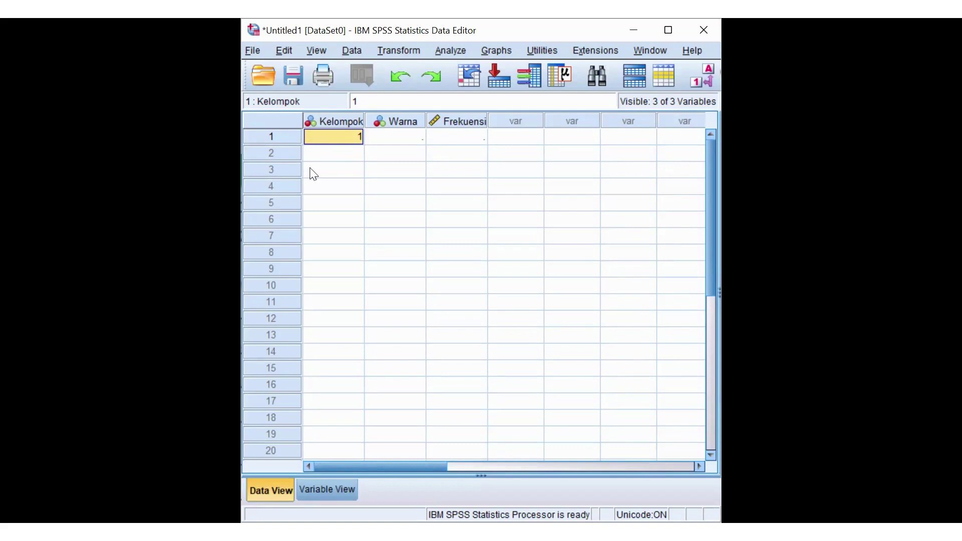
click(384, 142)
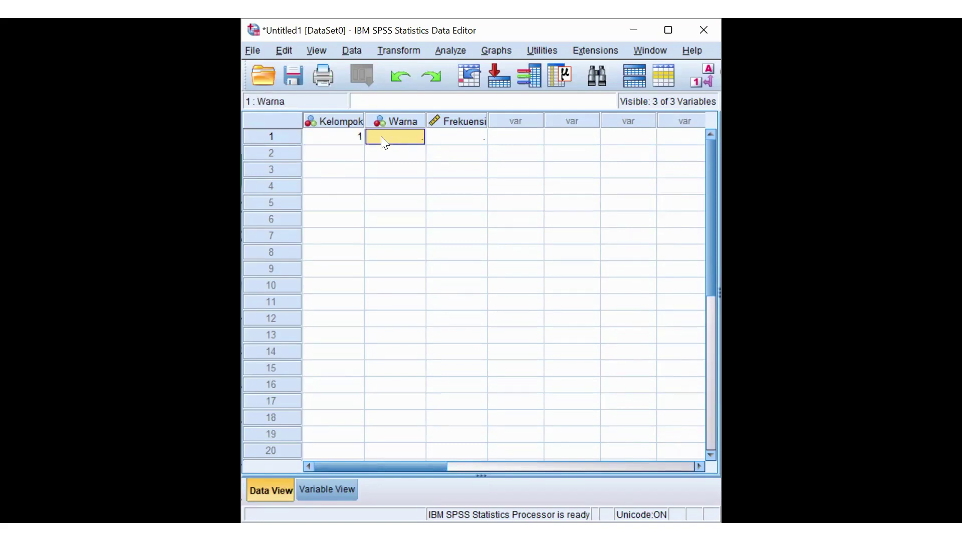
text(1)
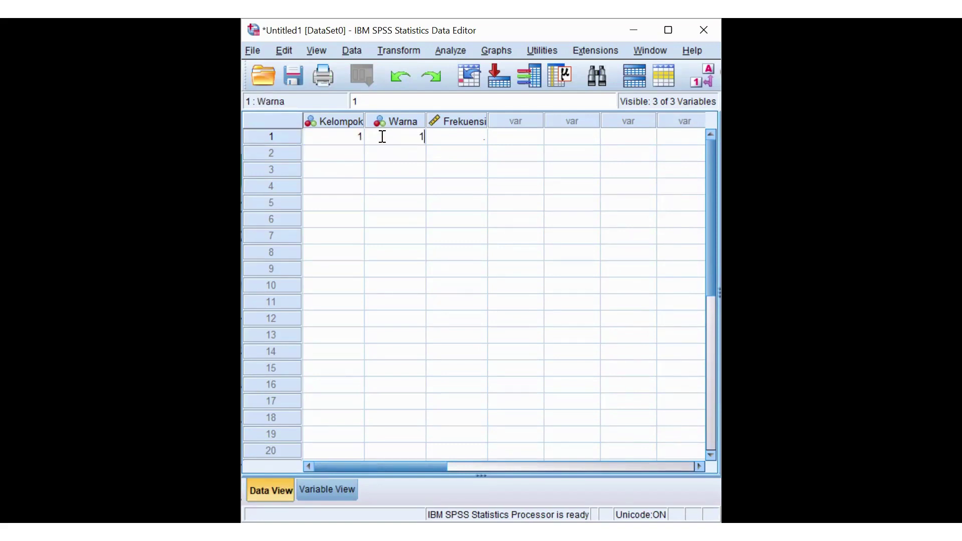
click(435, 136)
text(5)
Enter the second data case with Kelompok 1, Warna 2 and Frekuensi 3.
click(333, 153)
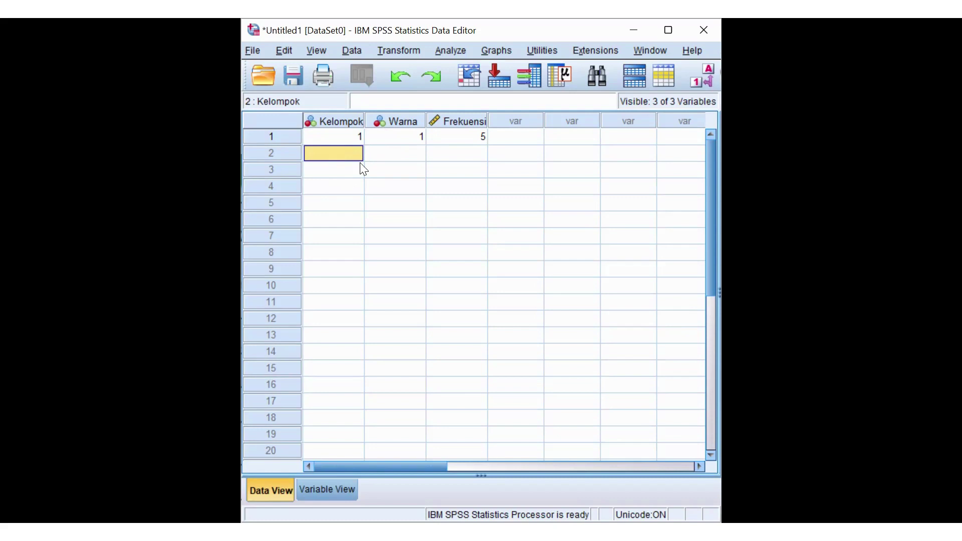
text(1)
key(Tab)
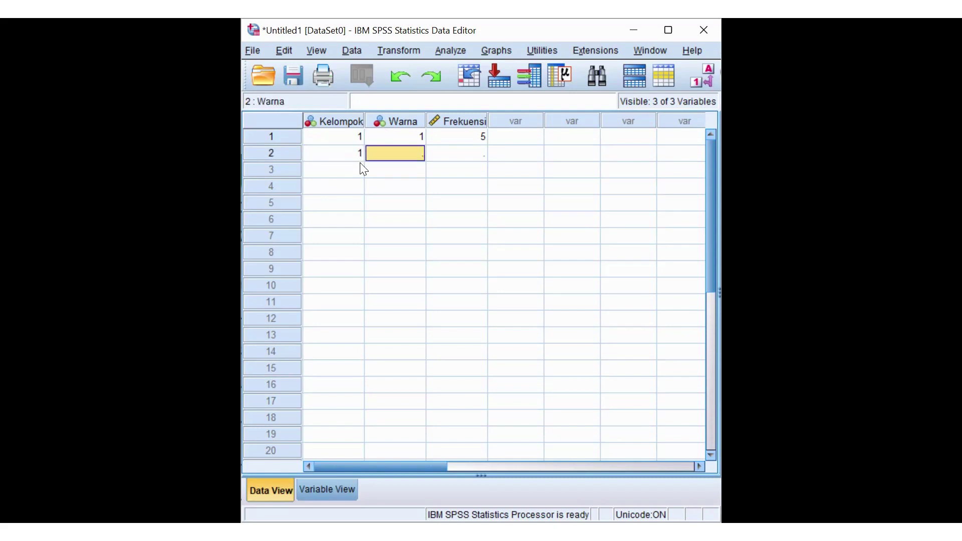
text(2)
key(Tab)
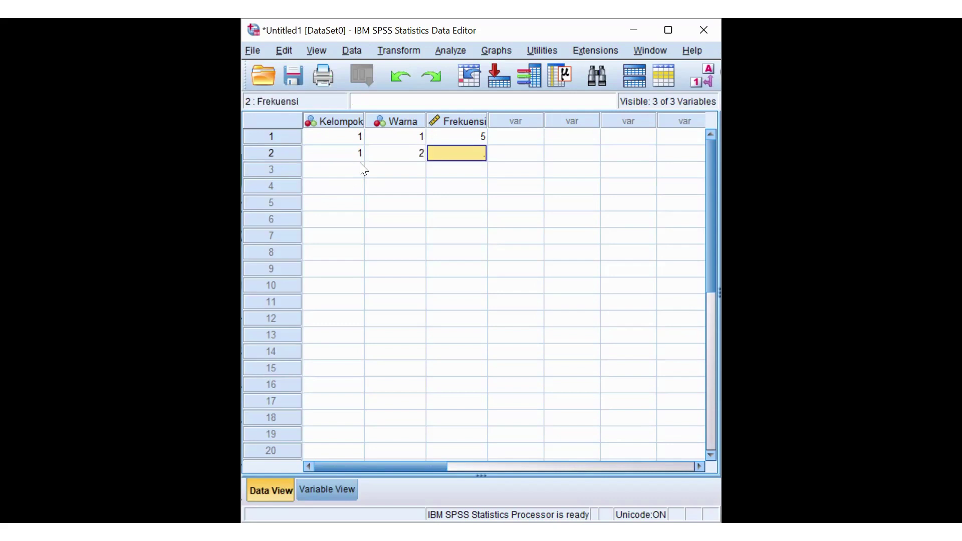
text(3)
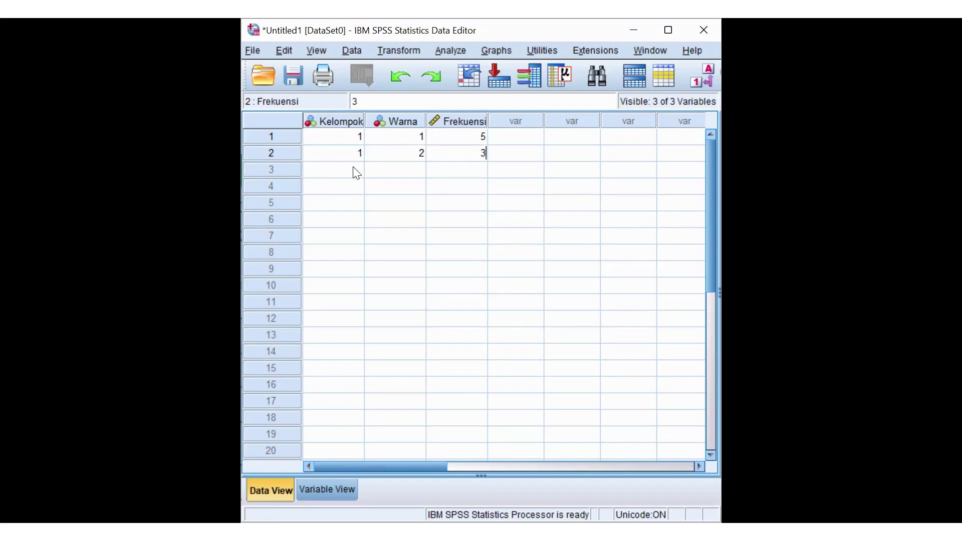
Enter the third data case with Kelompok 2, Warna 1 and Frekuensi 2.
click(356, 173)
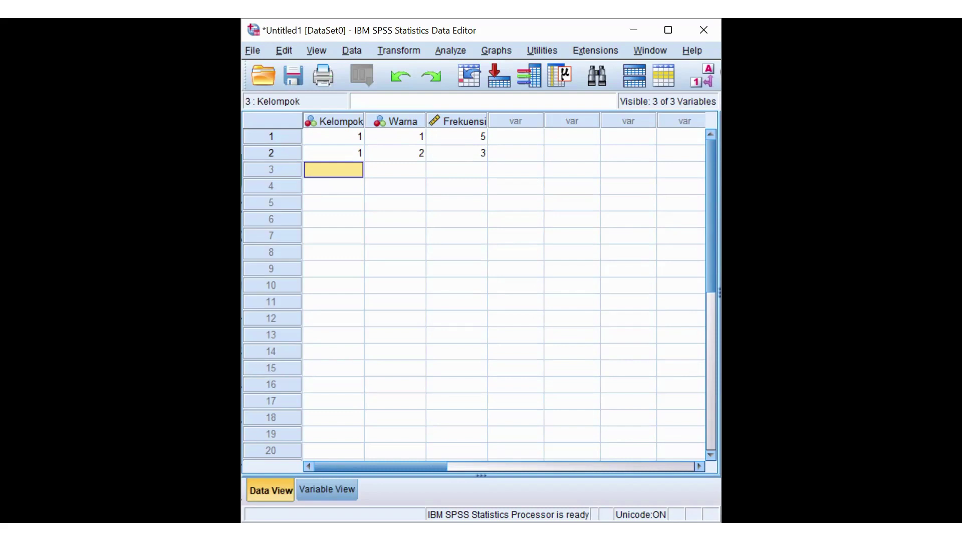
text(2)
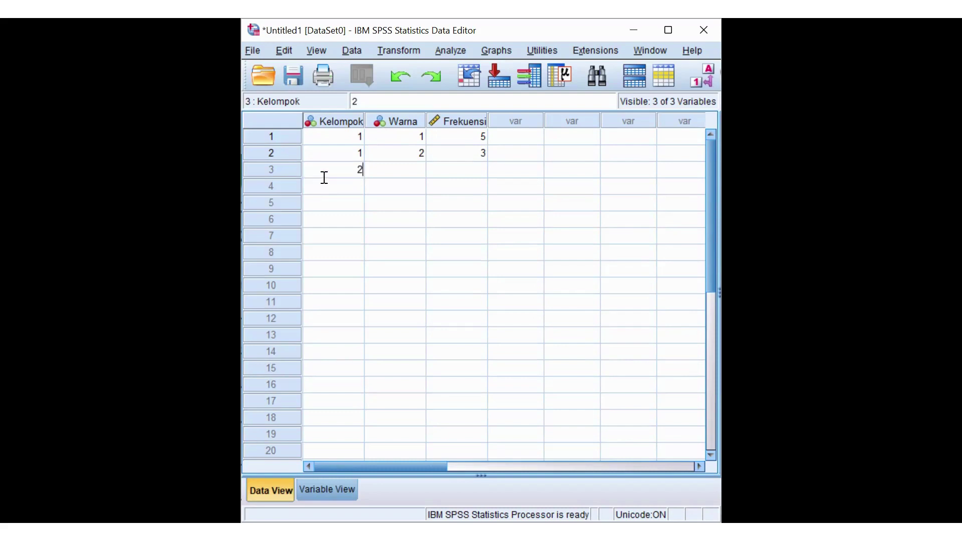
key(Tab)
text(1)
key(Tab)
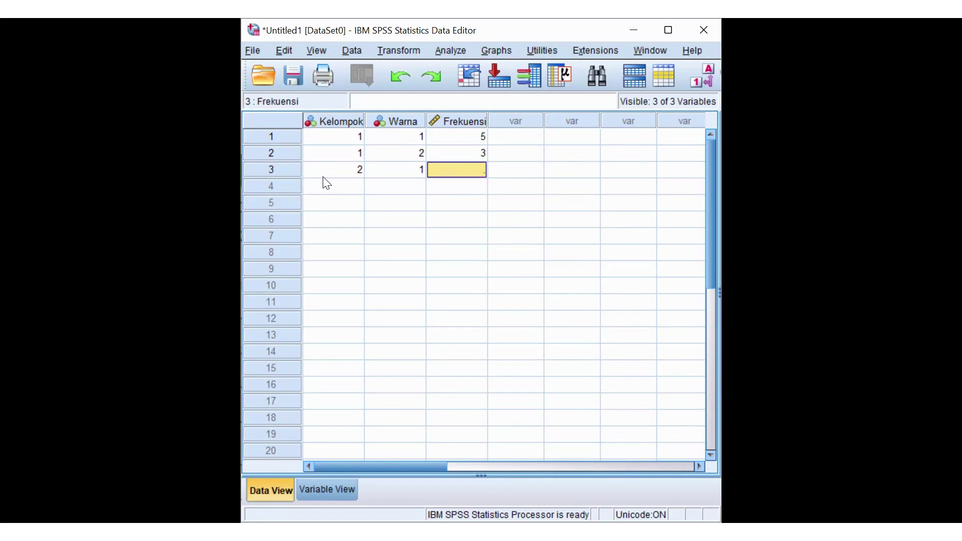
text(2)
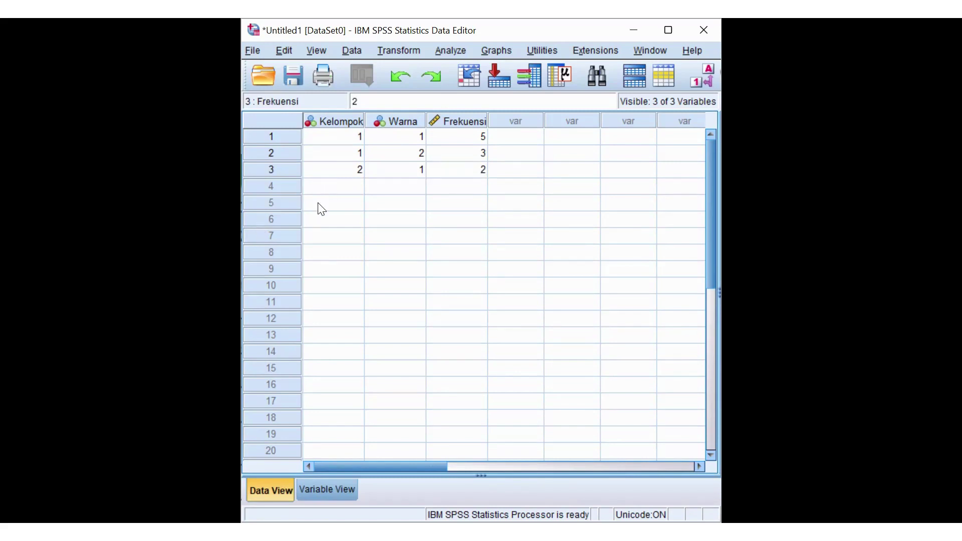
Enter the fourth data case with Kelompok 2, Warna 2 and Frekuensi 5, and maximize the Data Editor window.
click(348, 189)
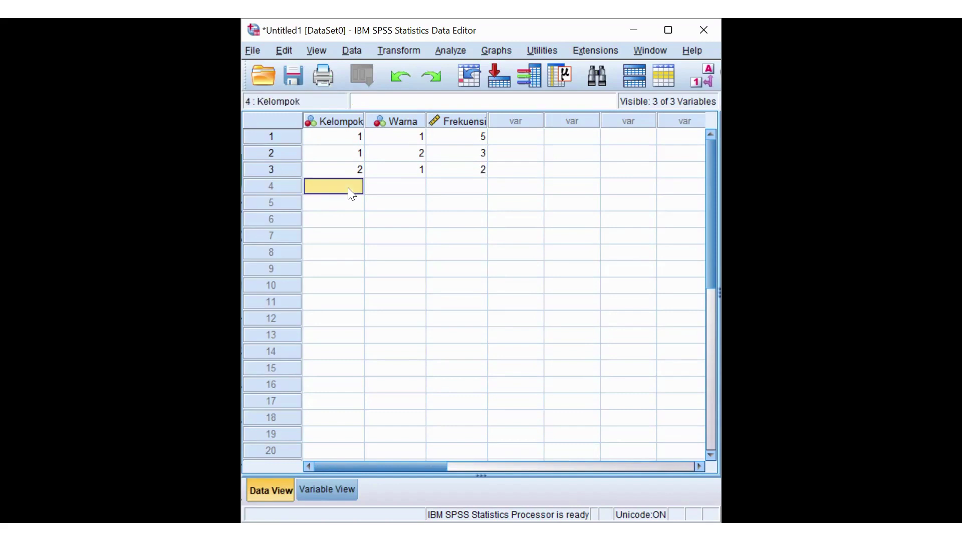
text(2)
key(Tab)
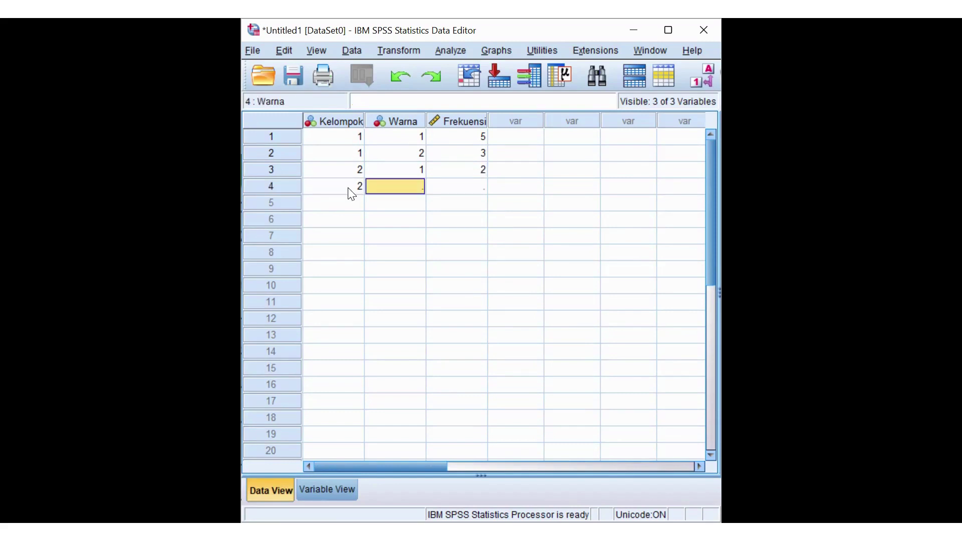
text(2)
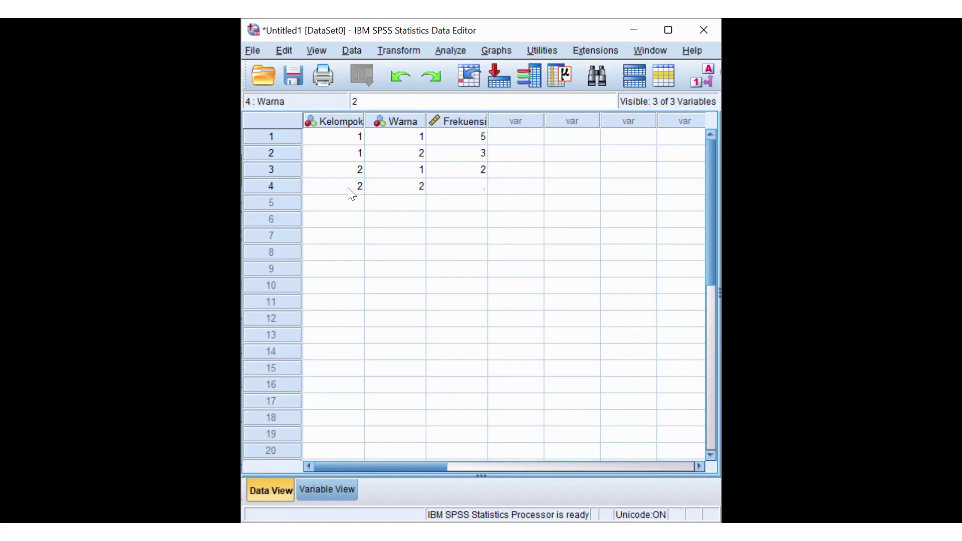
key(Tab)
text(5)
click(668, 30)
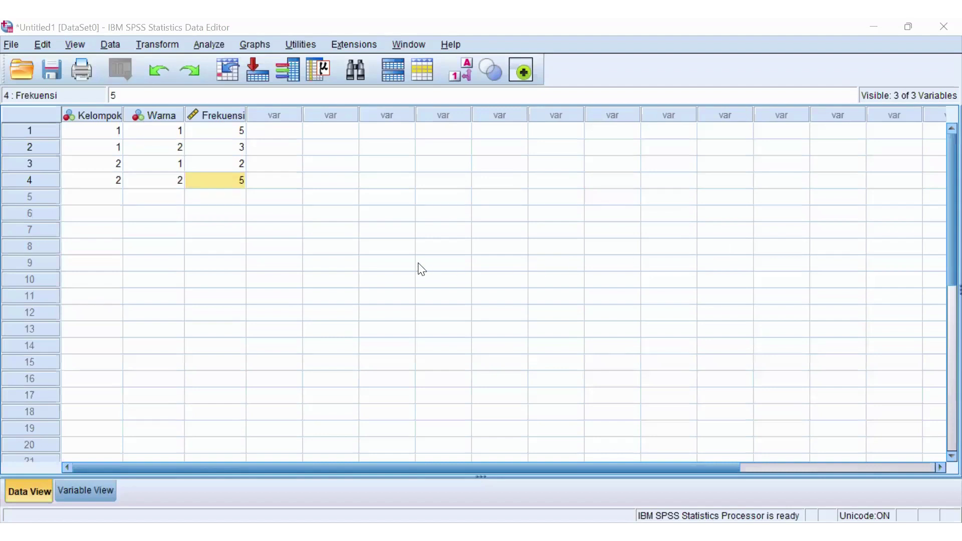
click(106, 46)
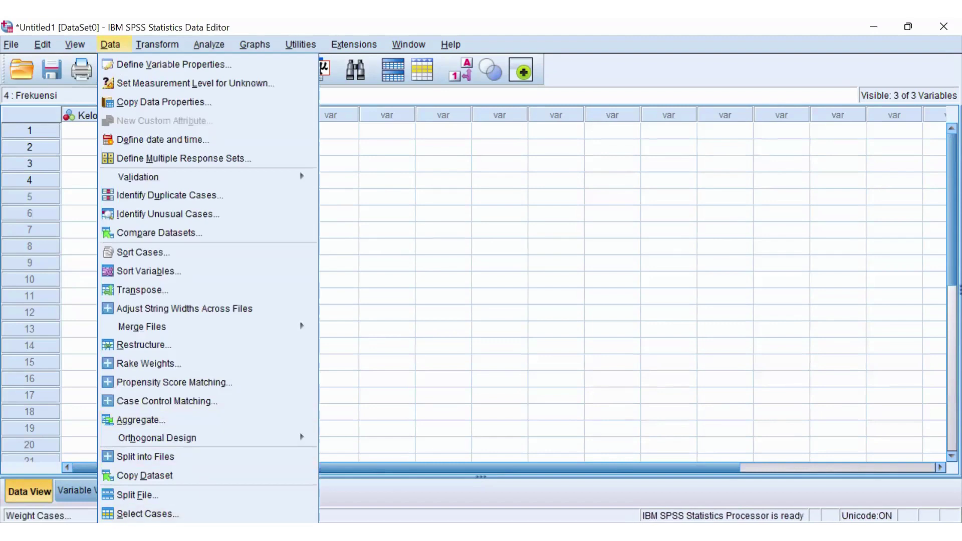
click(145, 532)
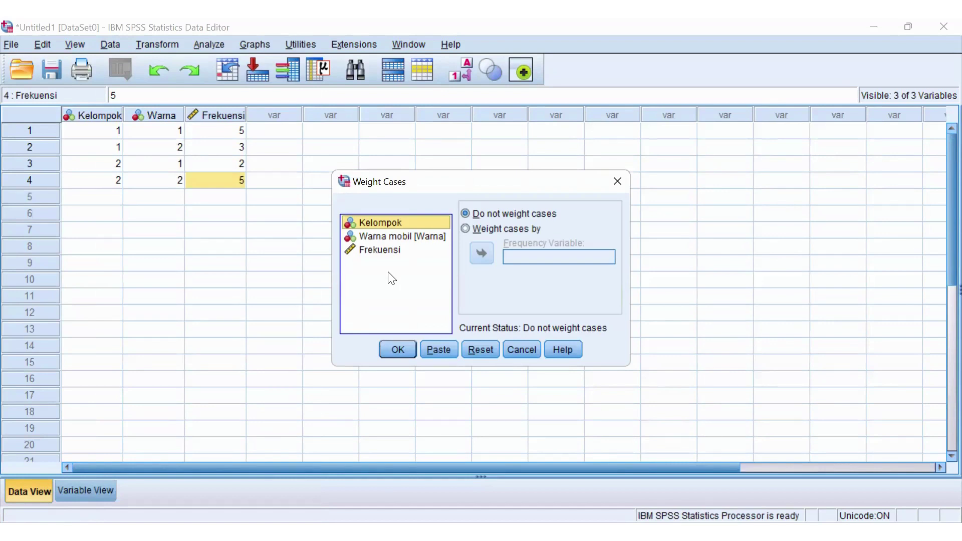
click(470, 233)
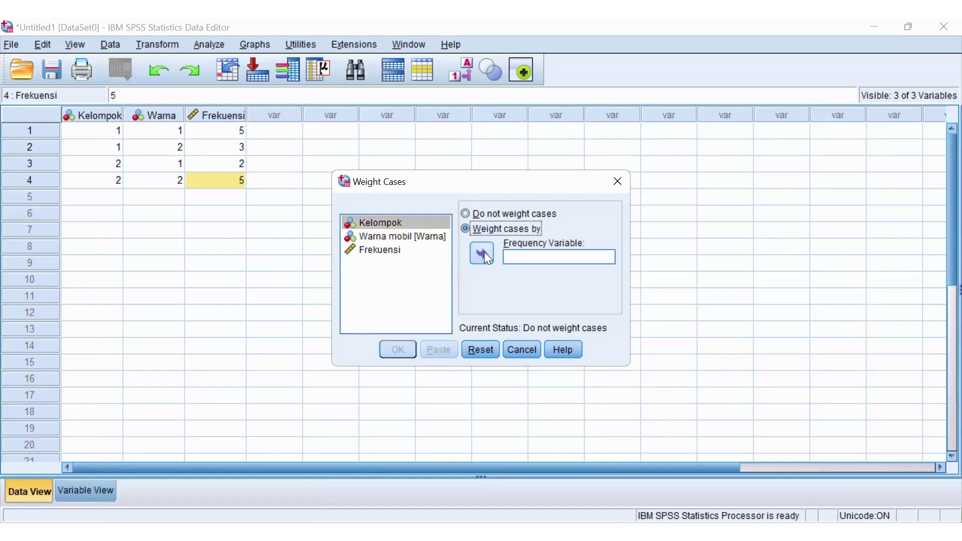
click(481, 253)
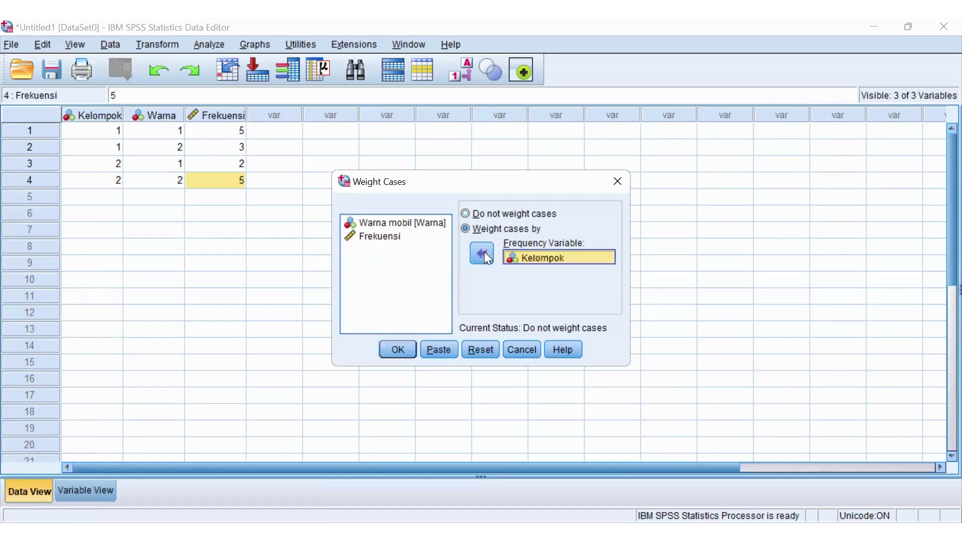
click(421, 243)
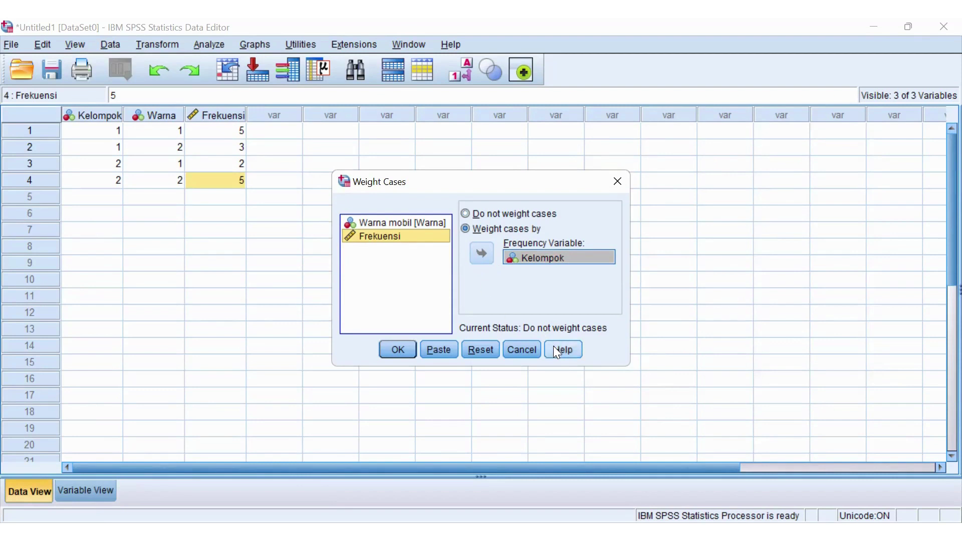
click(538, 348)
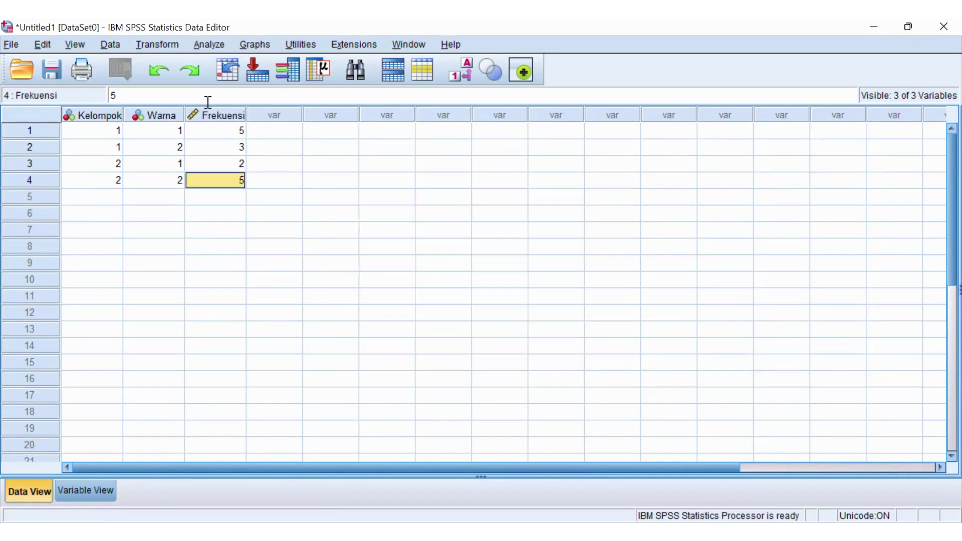
Weight the cases by the frequency variable Frekuensi and recheck the Weight Cases settings.
click(109, 45)
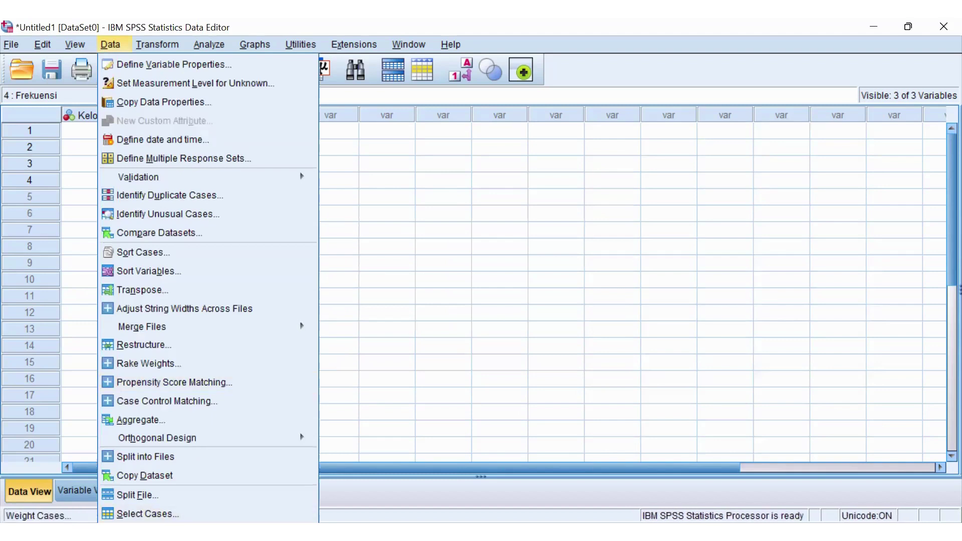
click(145, 532)
click(415, 253)
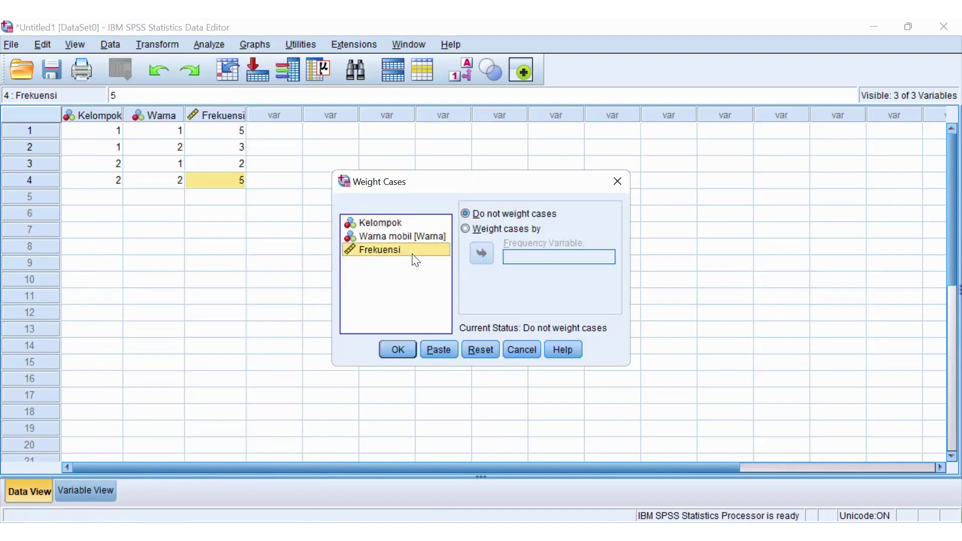
click(465, 229)
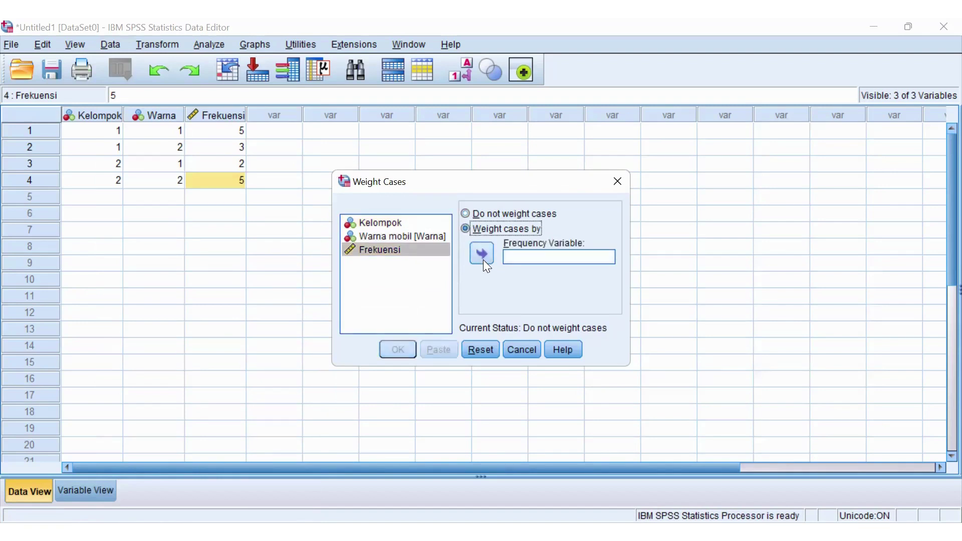
click(484, 261)
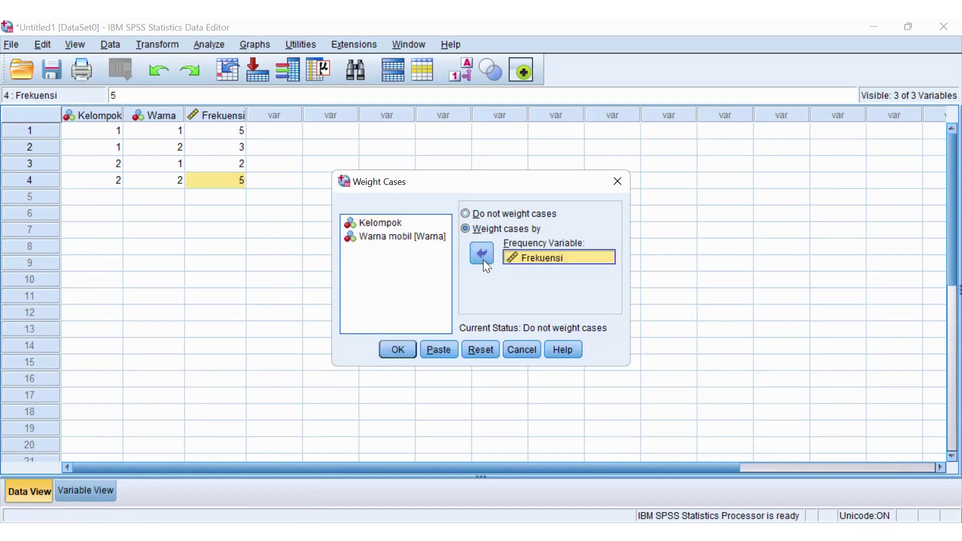
click(410, 352)
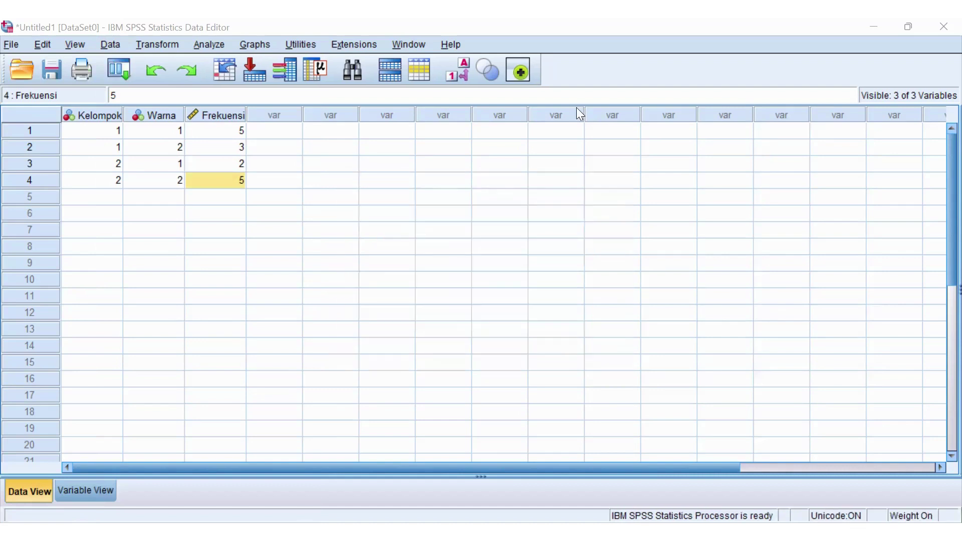
click(111, 45)
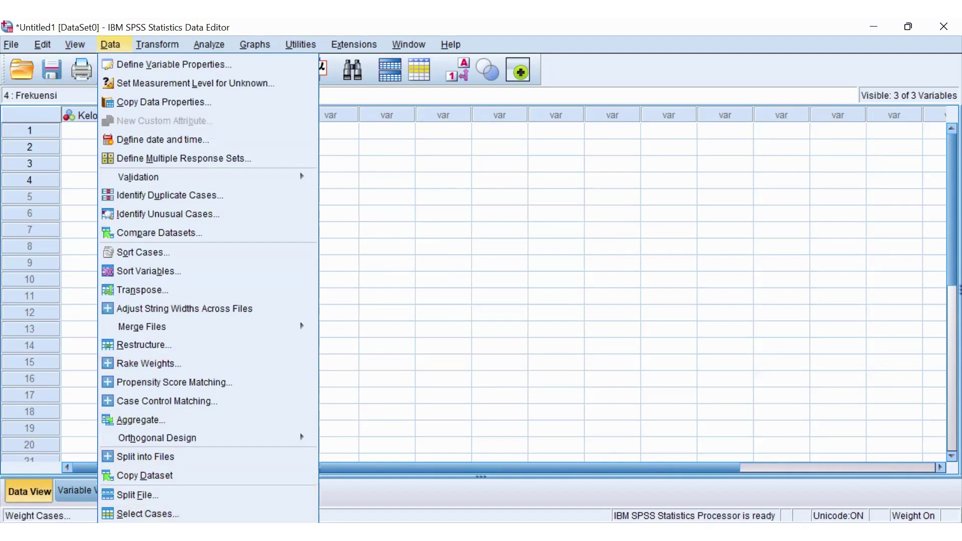
click(145, 532)
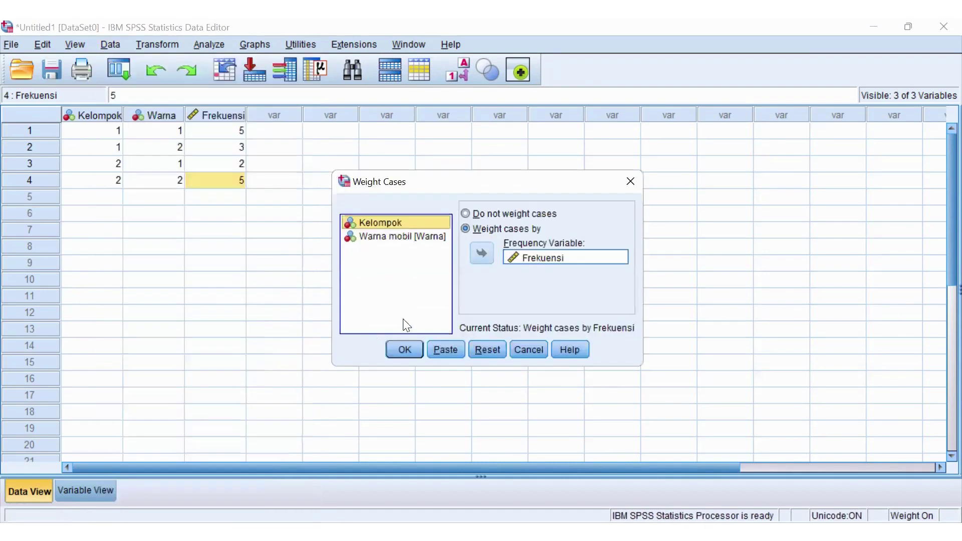
click(633, 173)
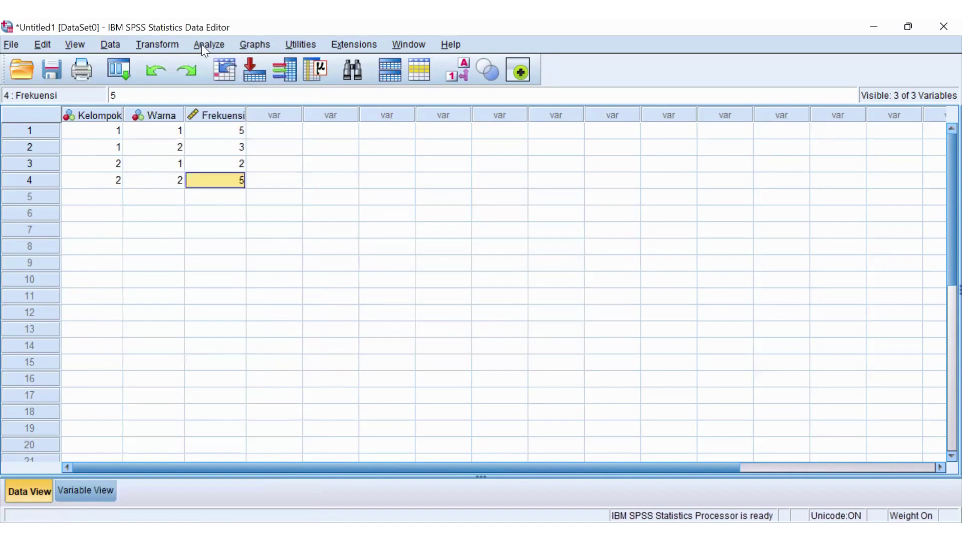
Set up a Crosstabs analysis with Kelompok as the row variable and Warna mobil as the column variable.
click(202, 45)
mouse_move(245, 81)
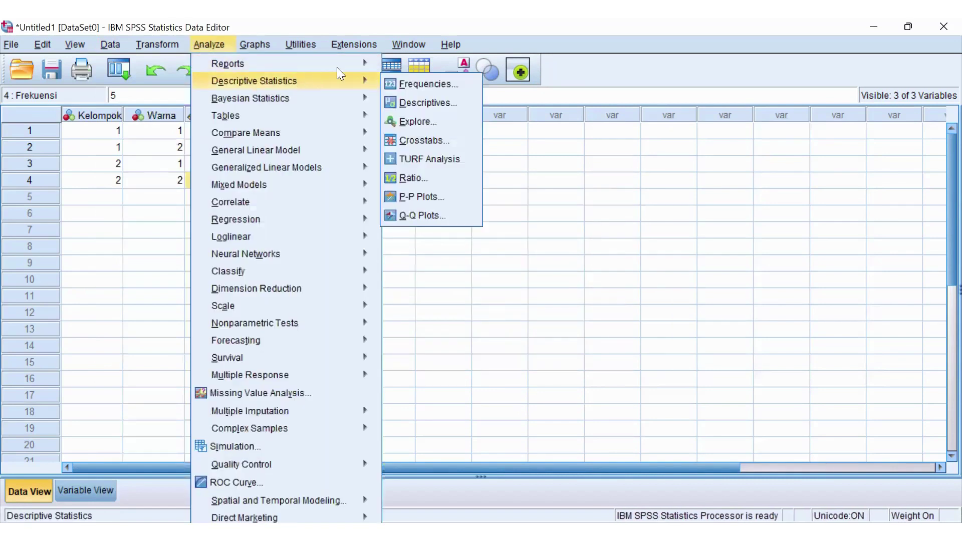
click(417, 134)
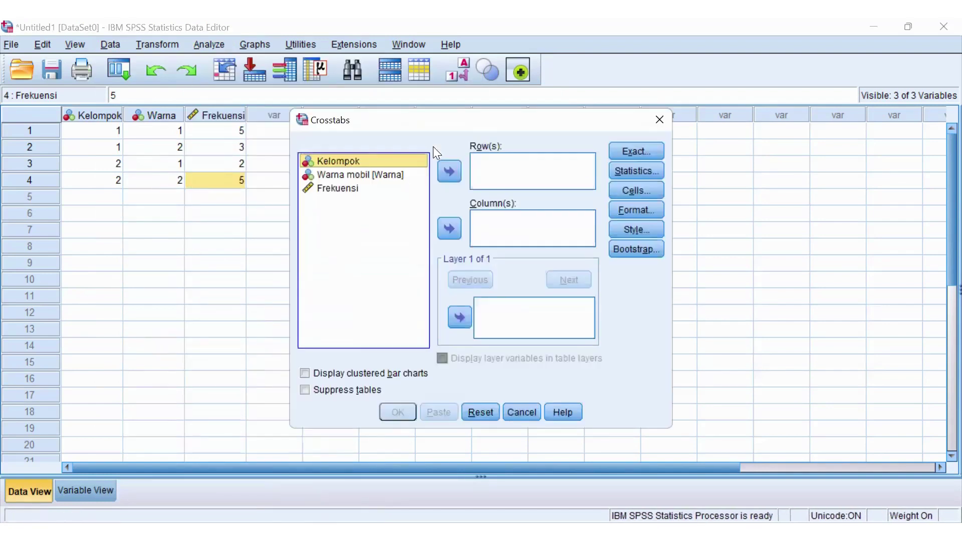
click(449, 172)
click(391, 162)
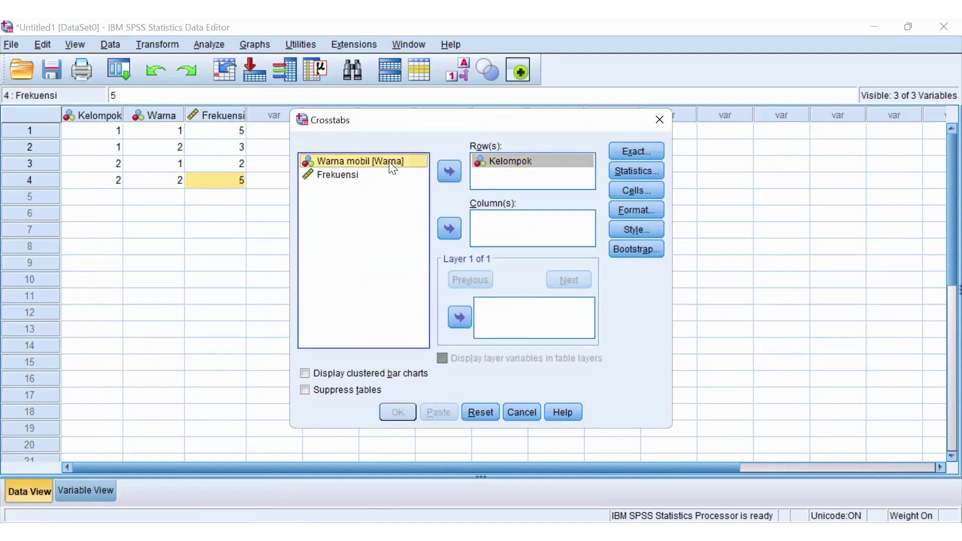
click(445, 222)
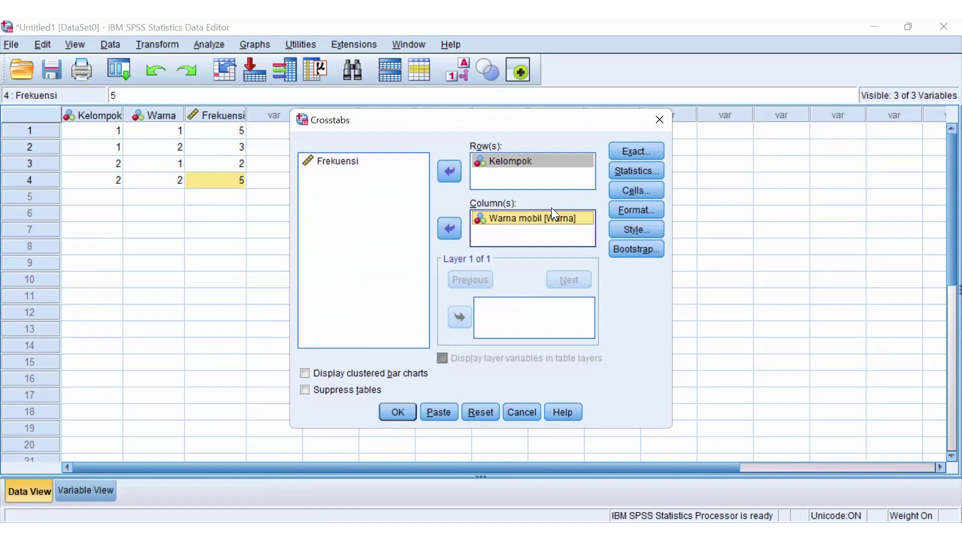
Include the Chi-square statistic in the crosstab and run the analysis.
click(626, 166)
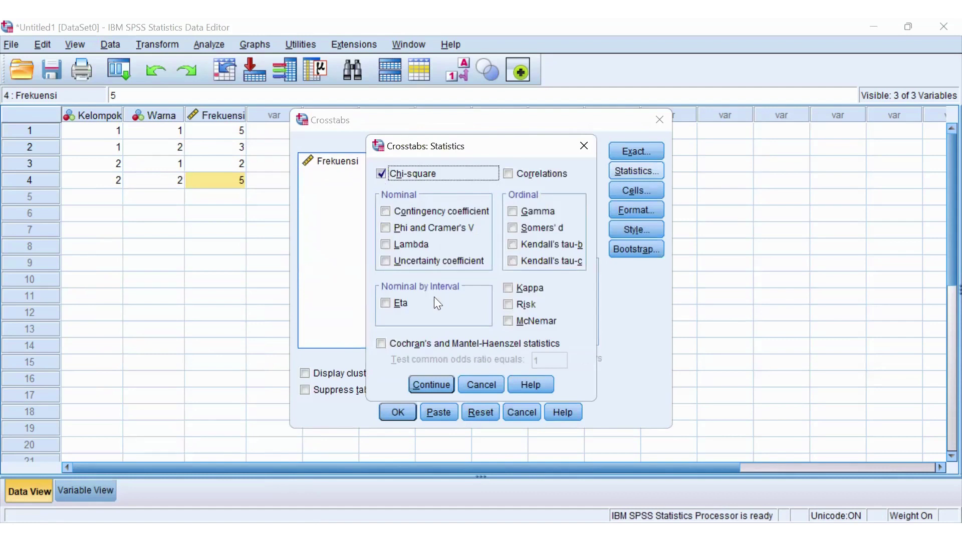
click(438, 385)
click(398, 411)
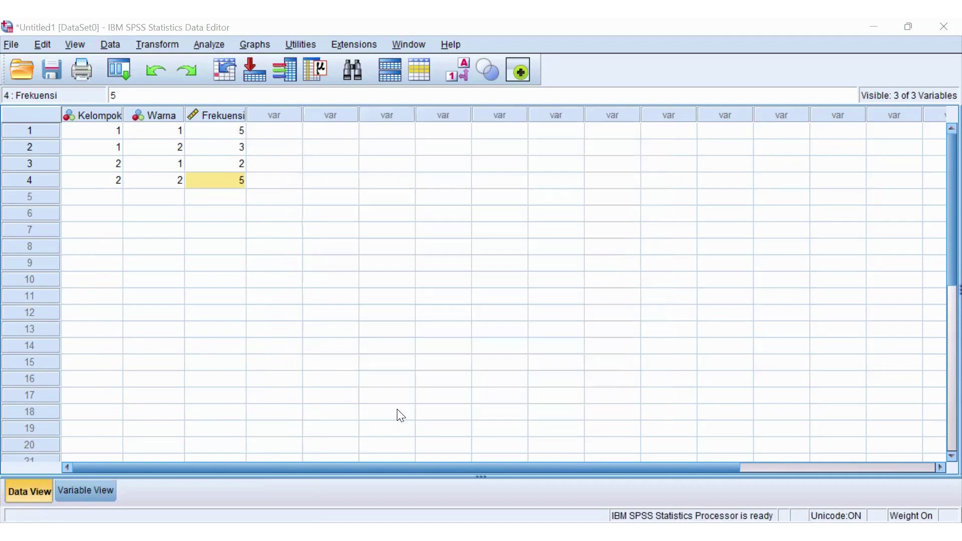